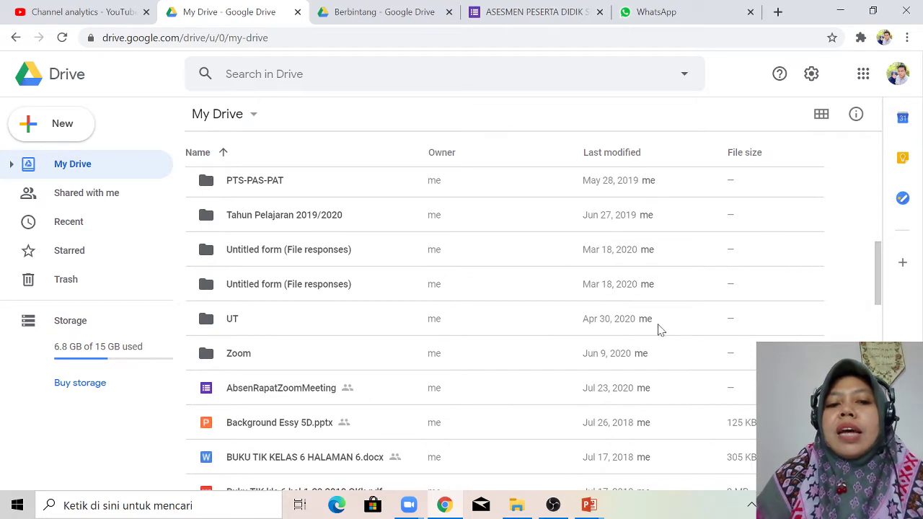
# Look inside the Zoom folder in My Drive and return to the My Drive overview
pyautogui.doubleClick(246, 354)
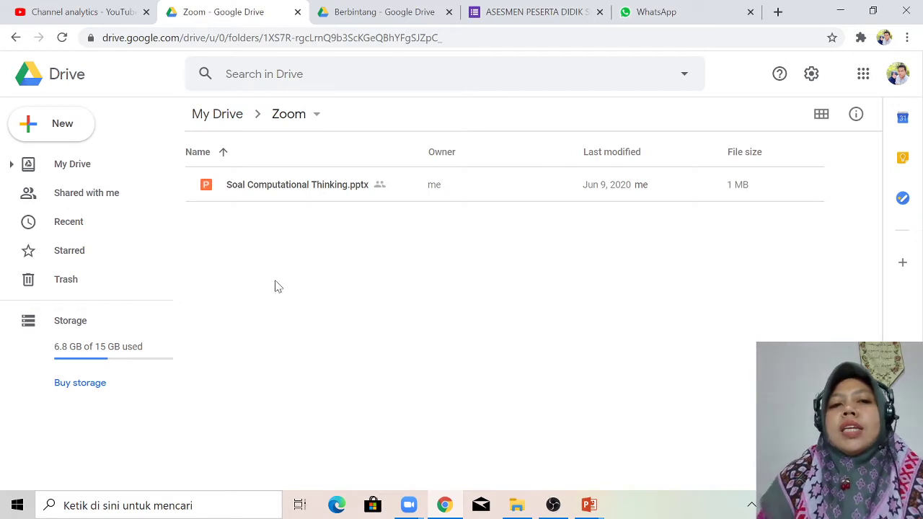
pyautogui.click(17, 41)
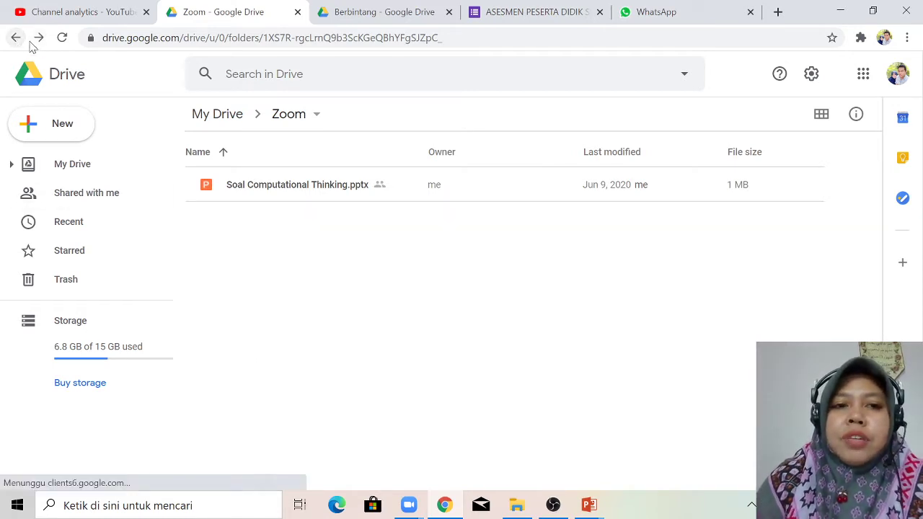
pyautogui.click(18, 38)
pyautogui.click(18, 37)
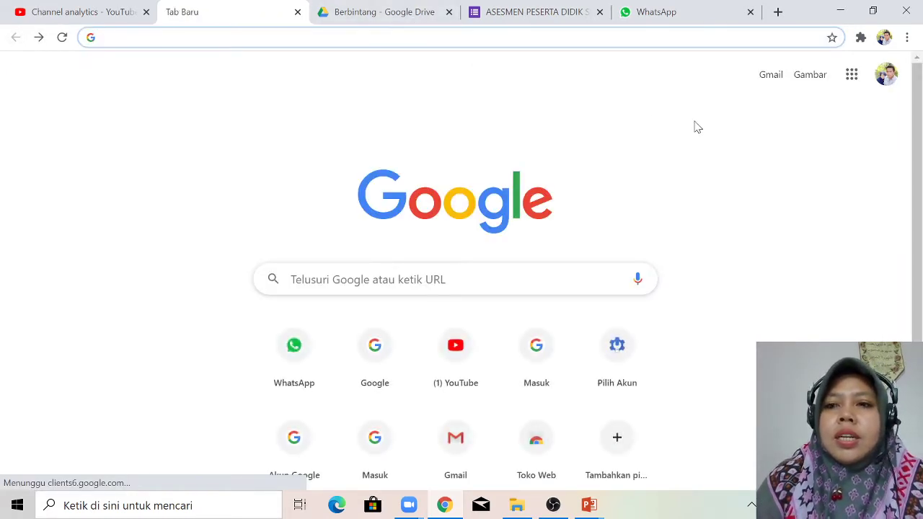
pyautogui.click(851, 75)
pyautogui.click(873, 228)
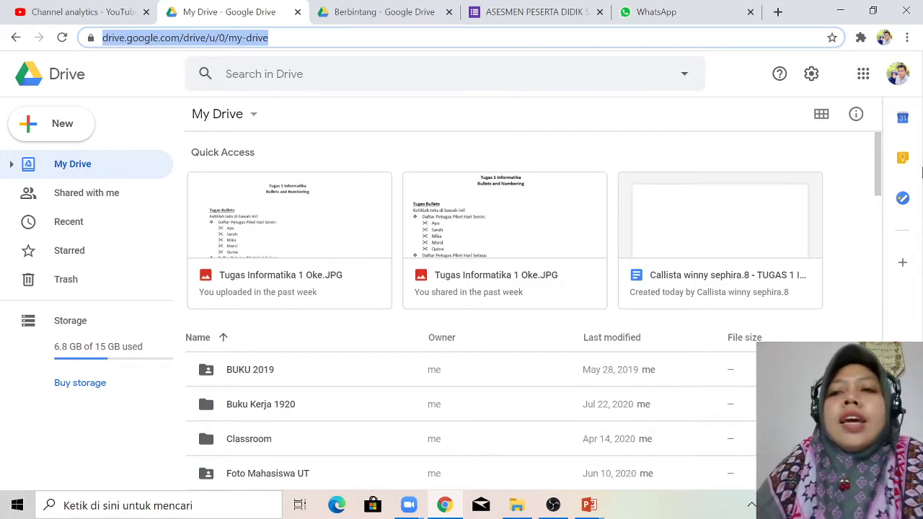
# Switch to the running Zoom meeting and look through its additional options for live streaming and recording
pyautogui.click(421, 509)
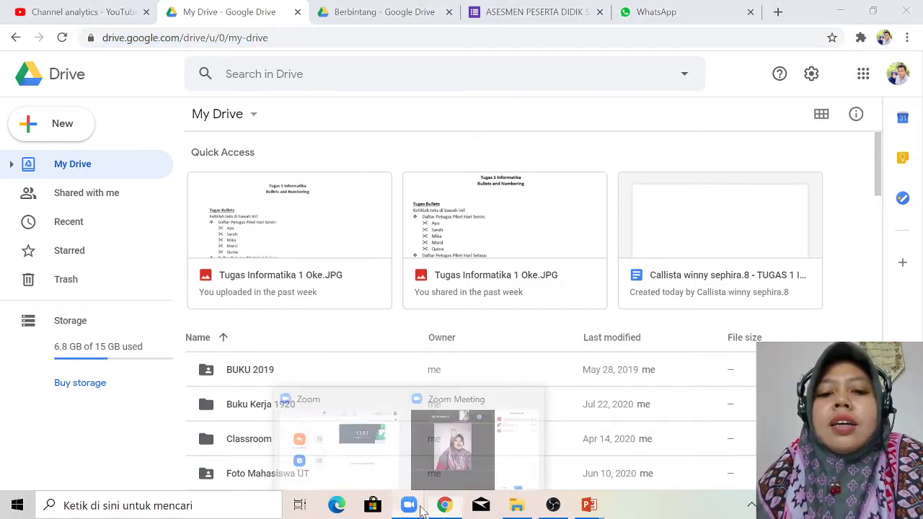
pyautogui.click(436, 470)
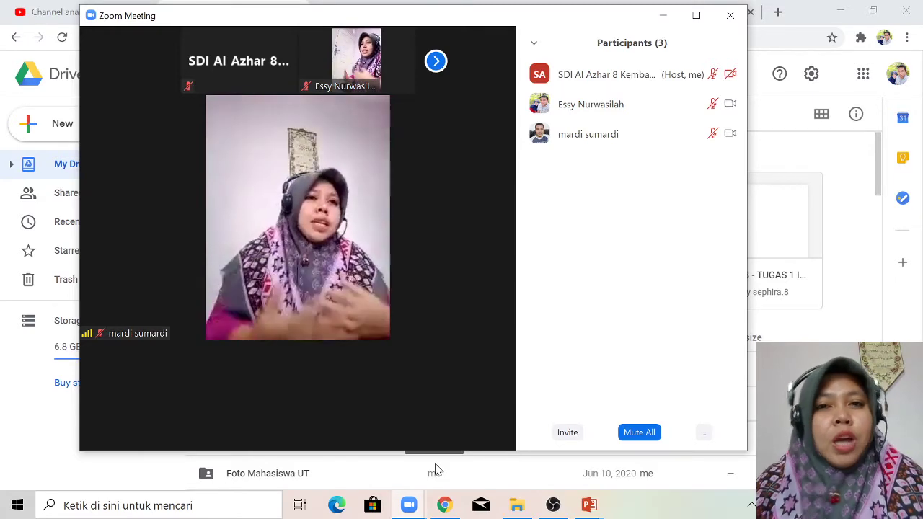
pyautogui.moveTo(369, 382)
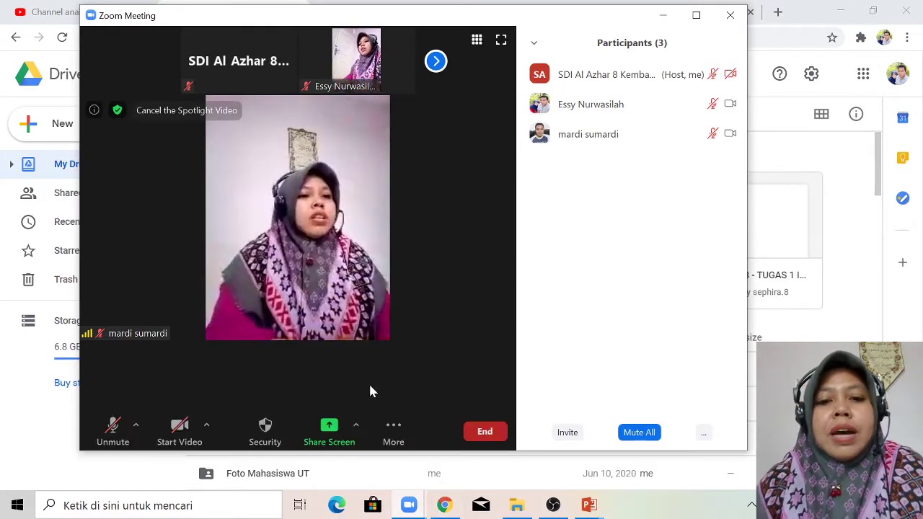
pyautogui.click(408, 433)
pyautogui.click(312, 371)
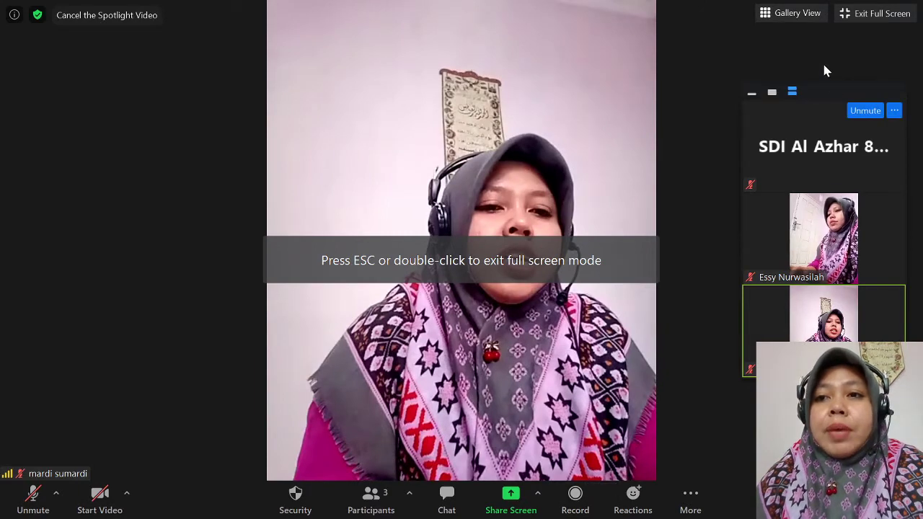
pyautogui.click(878, 16)
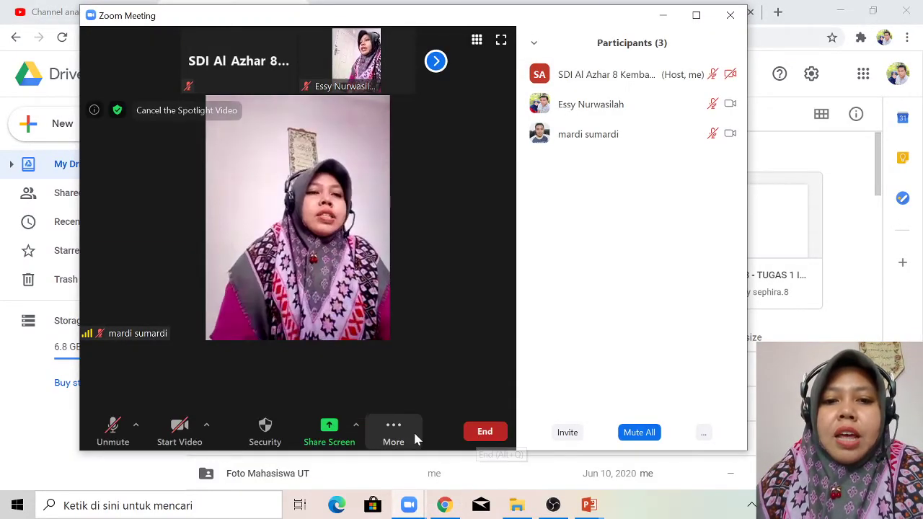
pyautogui.click(398, 434)
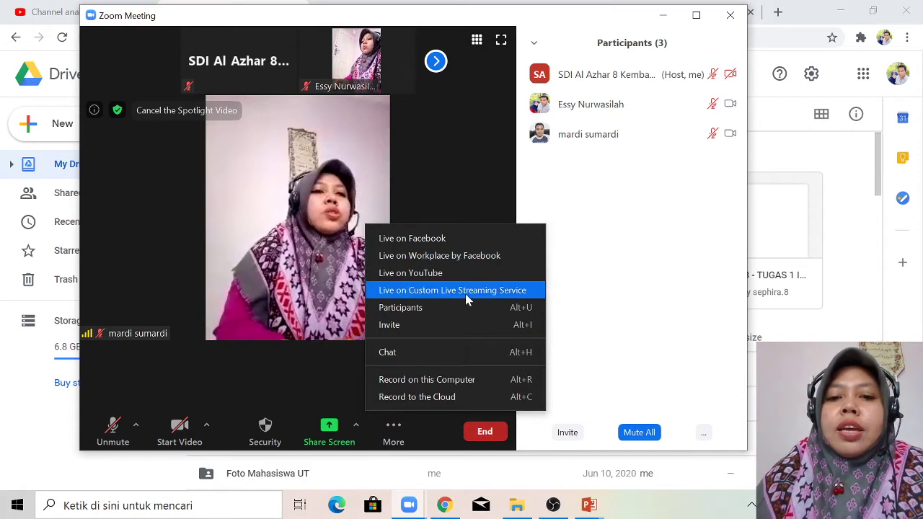
# Show the meeting in full screen and start recording it on this computer
pyautogui.click(501, 40)
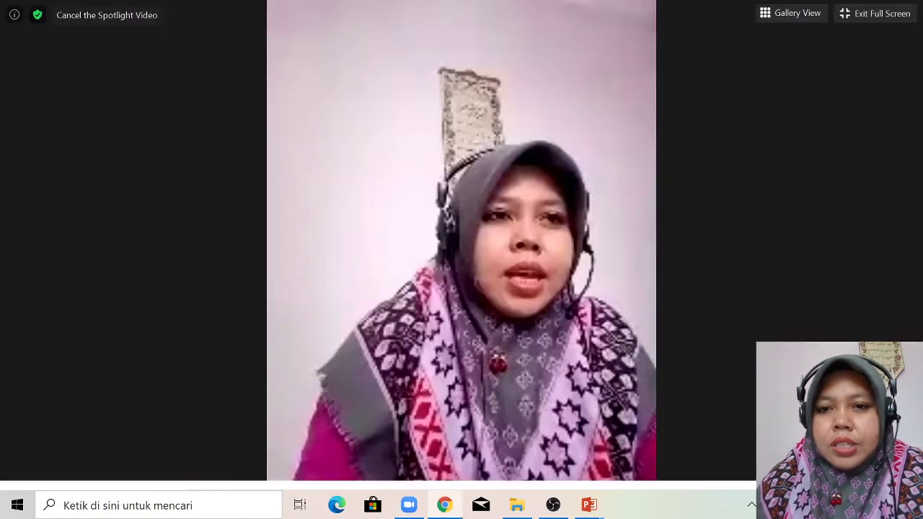
pyautogui.click(579, 499)
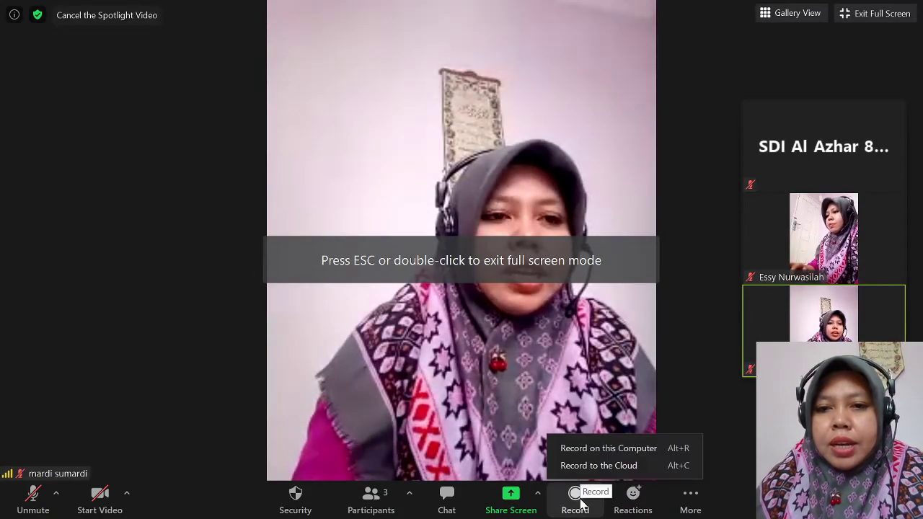
pyautogui.click(610, 450)
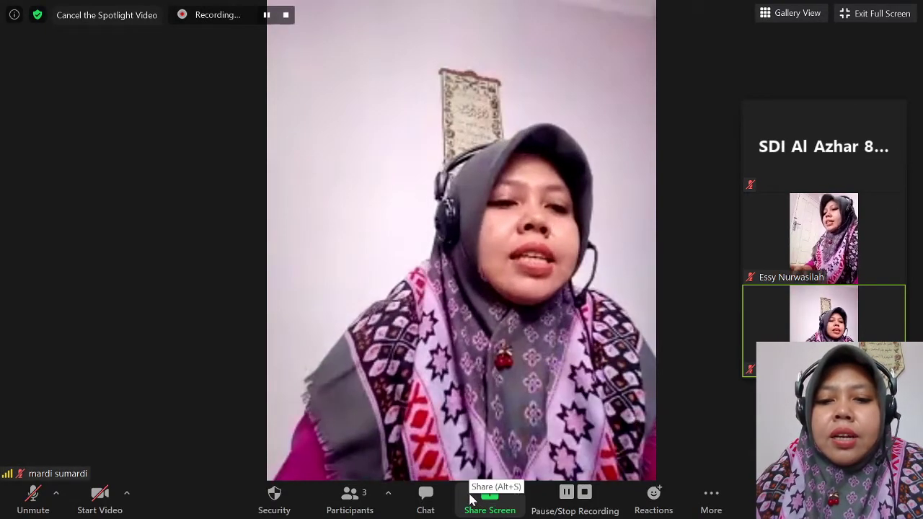
# Share the Chrome window showing My Drive with the meeting participants
pyautogui.click(477, 500)
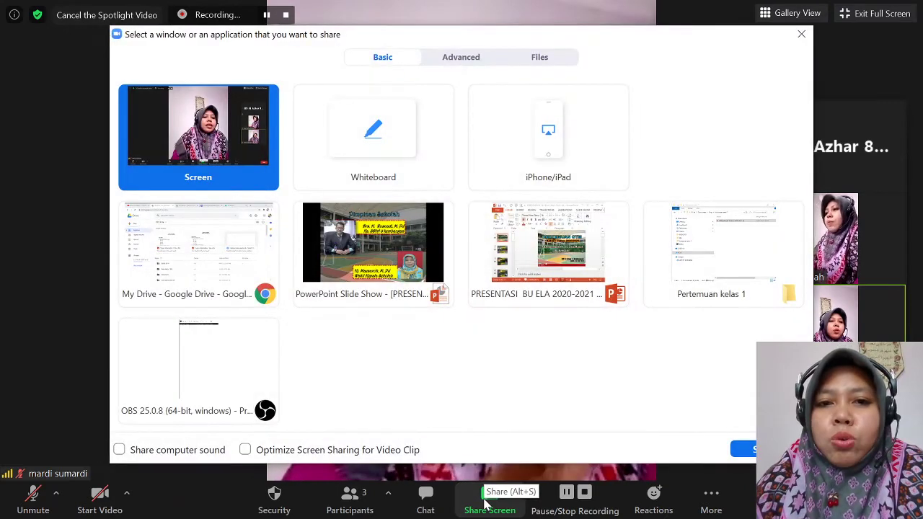
pyautogui.click(221, 288)
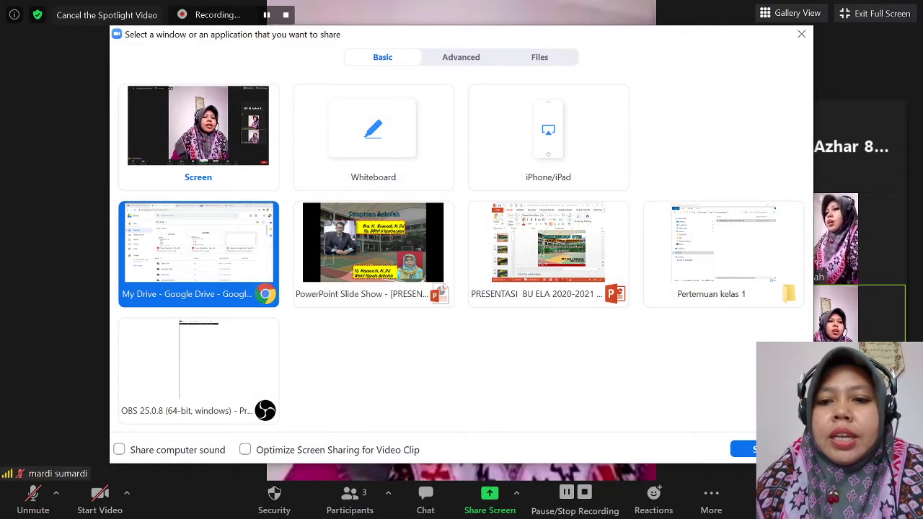
pyautogui.click(743, 449)
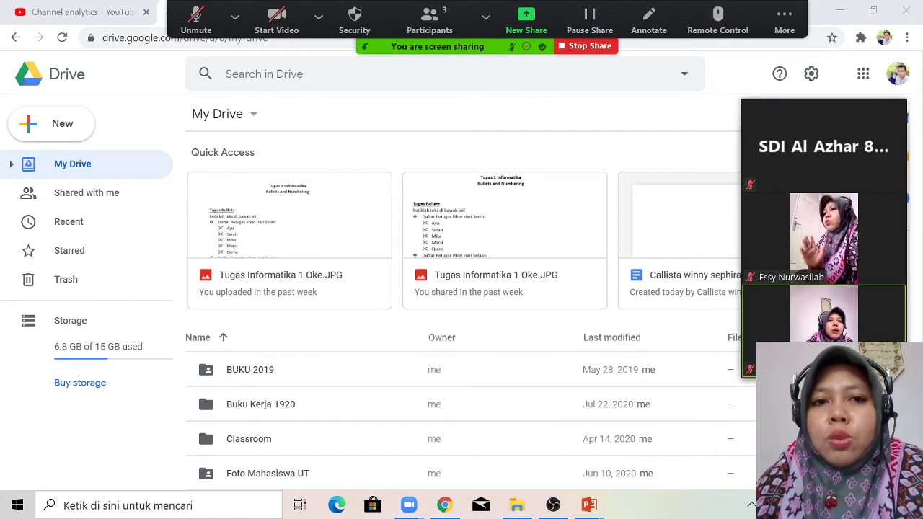
# Annotate the shared window by circling the first Quick Access thumbnail and underlining the second file's name freehand
pyautogui.click(658, 25)
pyautogui.click(440, 79)
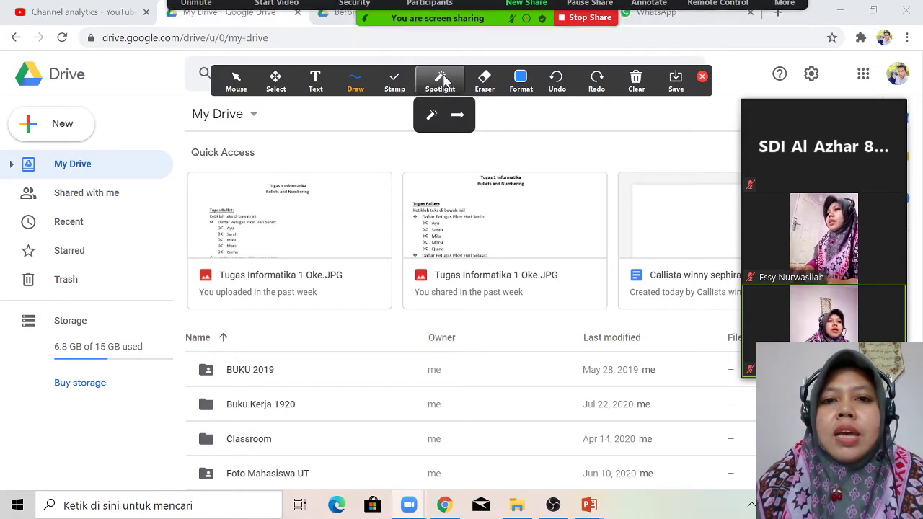
pyautogui.moveTo(253, 177)
pyautogui.mouseDown()
pyautogui.moveTo(252, 287)
pyautogui.moveTo(326, 162)
pyautogui.moveTo(241, 192)
pyautogui.mouseUp()
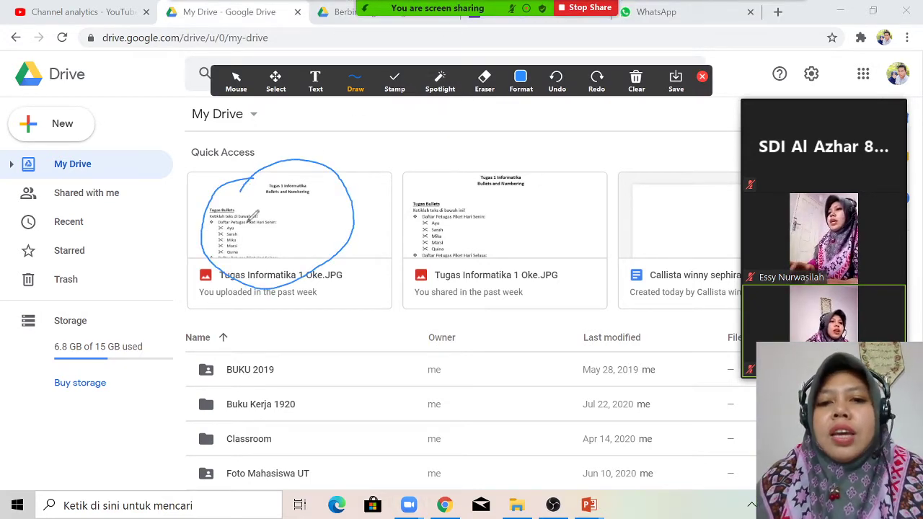
pyautogui.moveTo(416, 294); pyautogui.dragTo(554, 264)
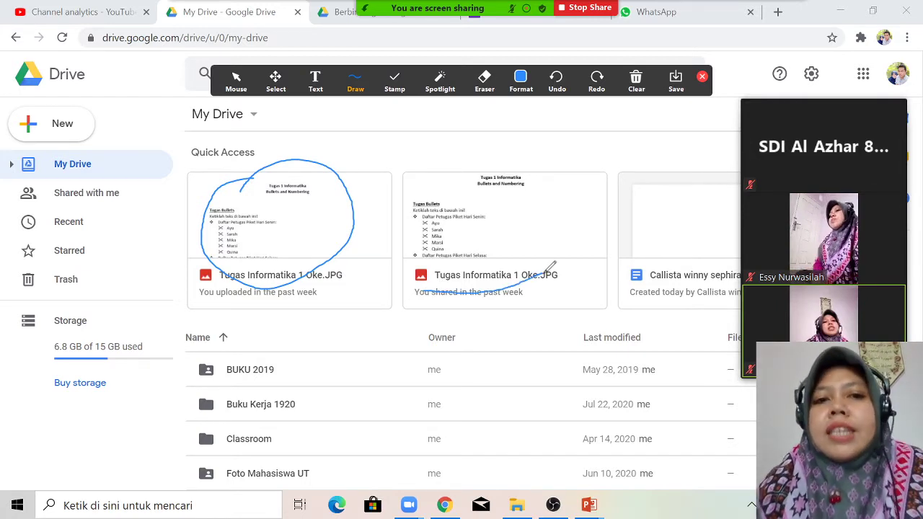
# Clear all drawings from the shared screen
pyautogui.click(629, 92)
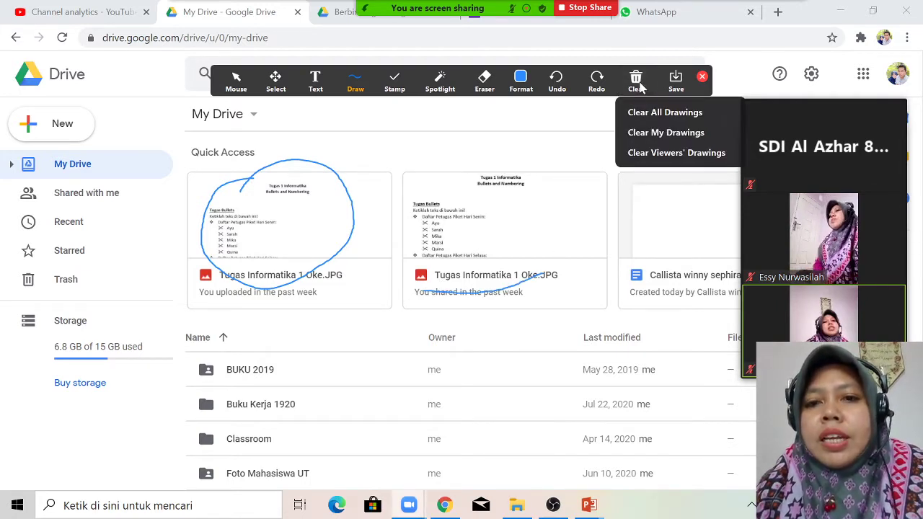
pyautogui.click(655, 113)
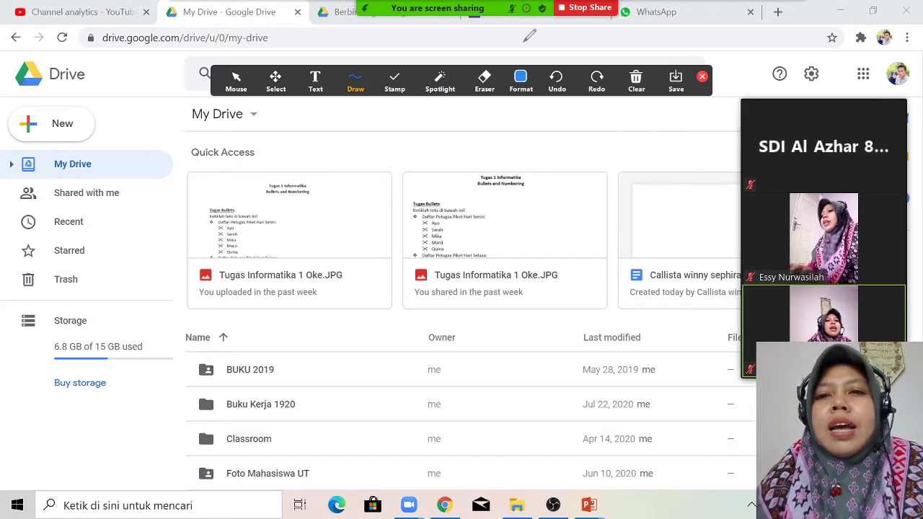
pyautogui.click(319, 9)
pyautogui.click(538, 61)
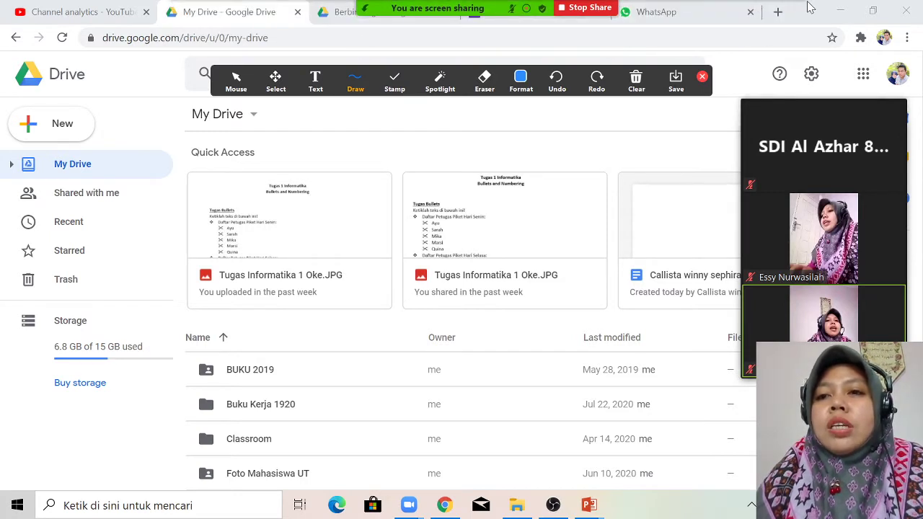
# Check the remote control options for handing mouse and keyboard control to a participant
pyautogui.moveTo(809, 9)
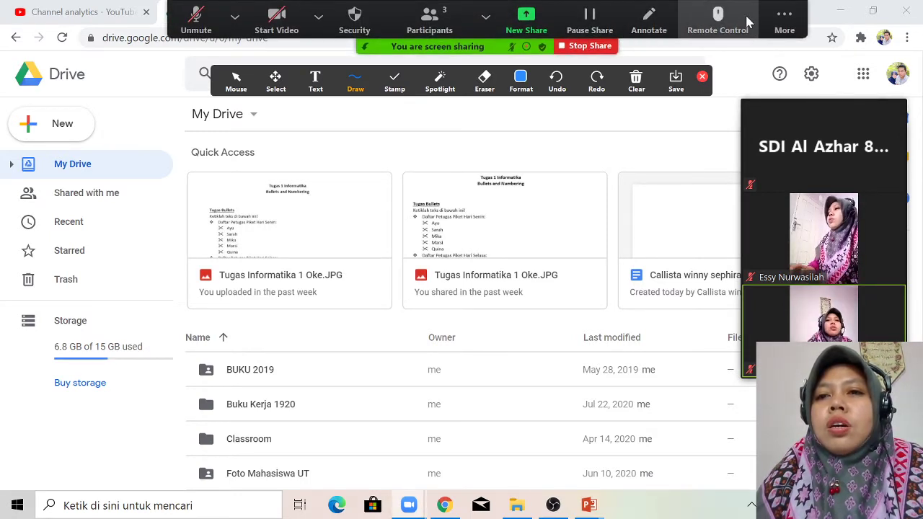
pyautogui.click(777, 31)
pyautogui.click(778, 32)
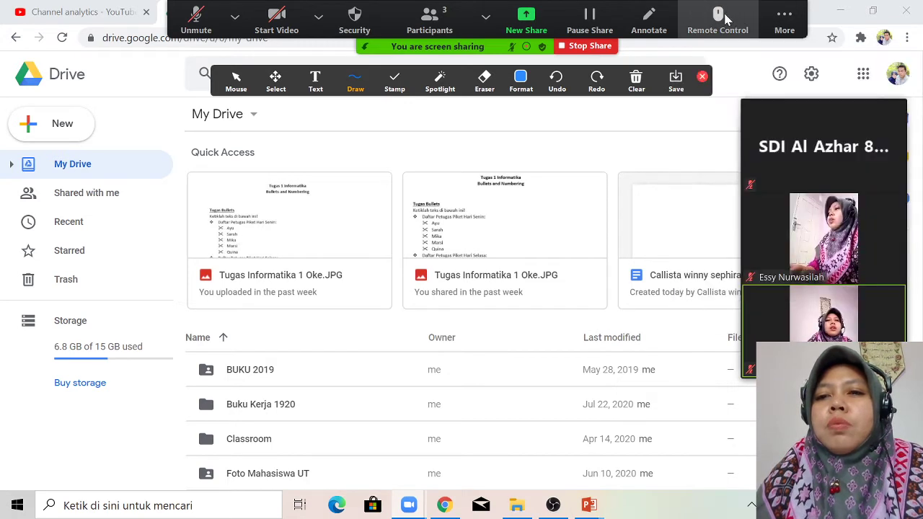
pyautogui.click(725, 20)
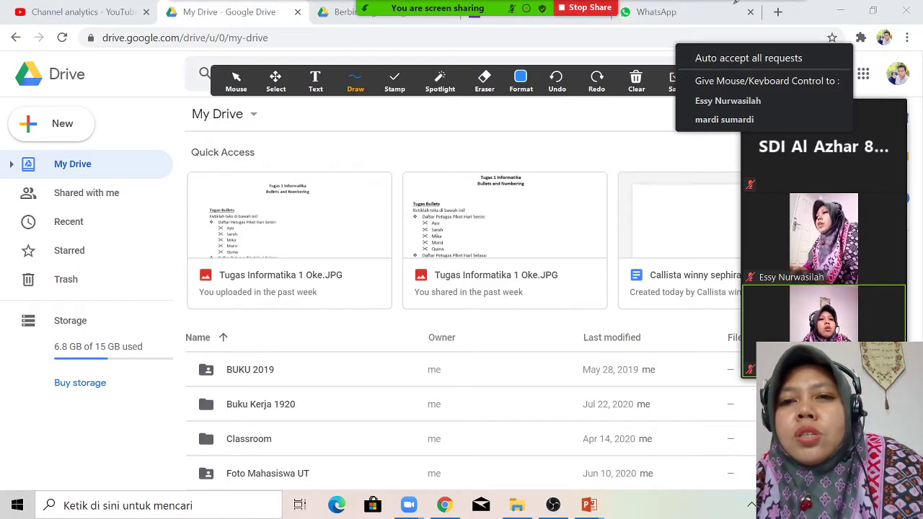
pyautogui.click(690, 158)
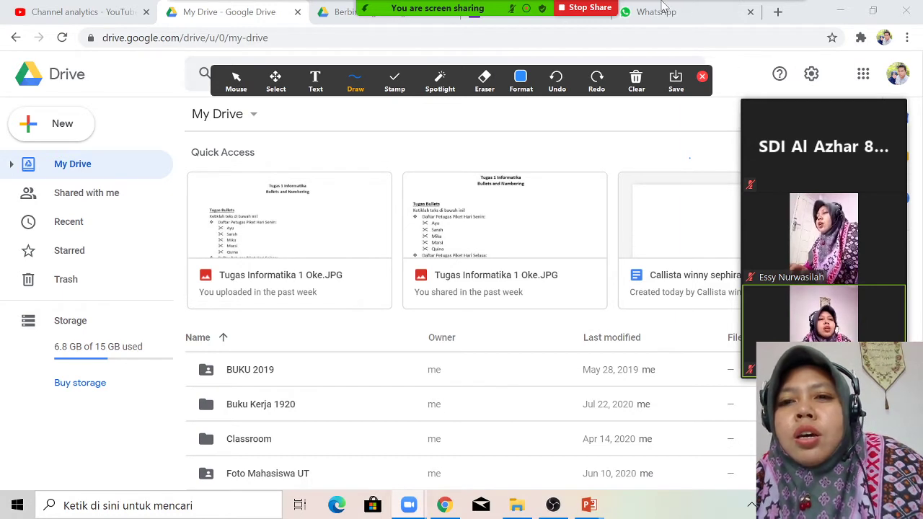
# Move the sharing controls clear of the browser tabs and disable participants' annotation on the shared screen
pyautogui.moveTo(375, 7); pyautogui.dragTo(486, 67)
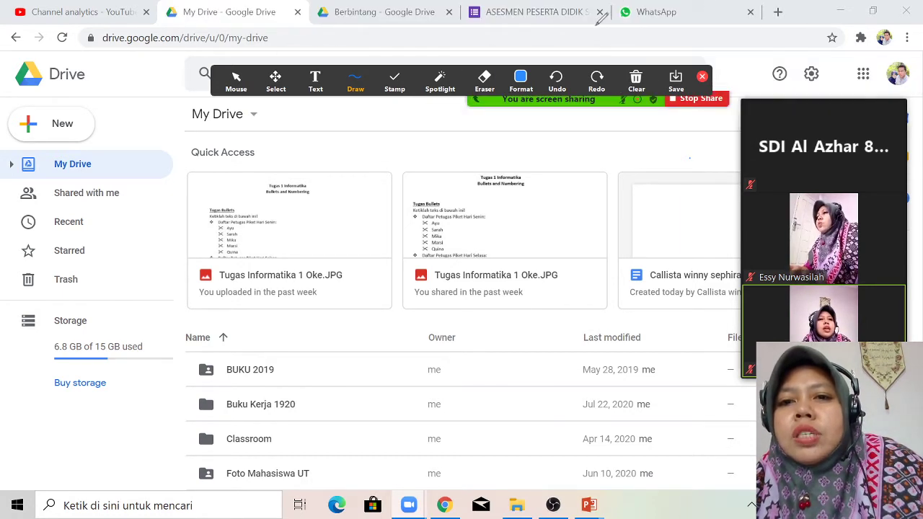
pyautogui.click(519, 80)
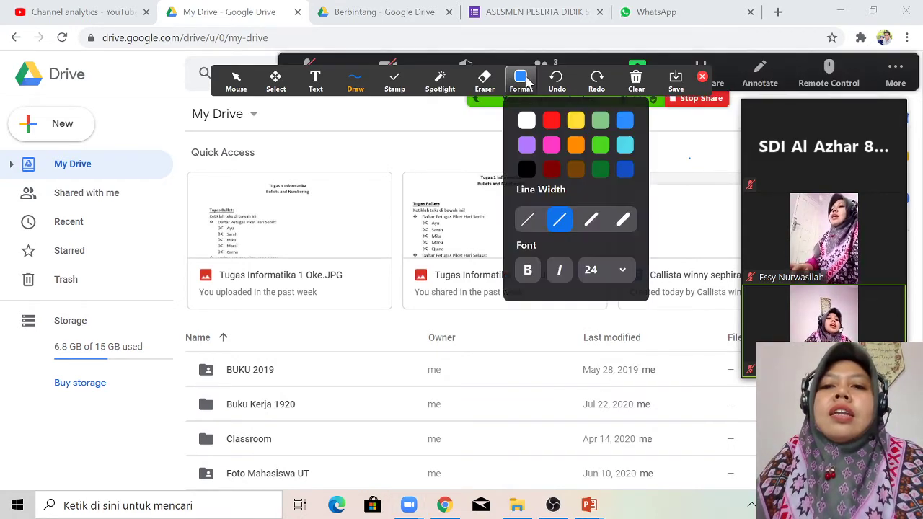
pyautogui.click(893, 66)
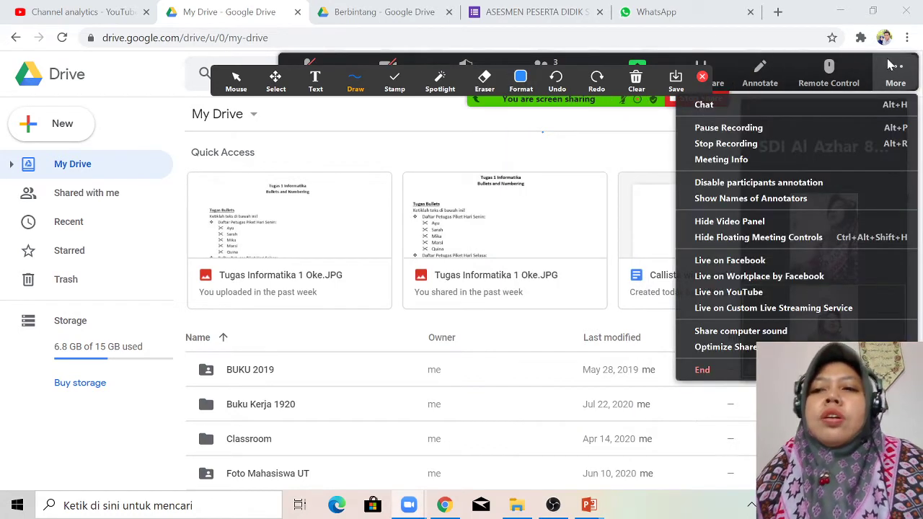
pyautogui.click(720, 185)
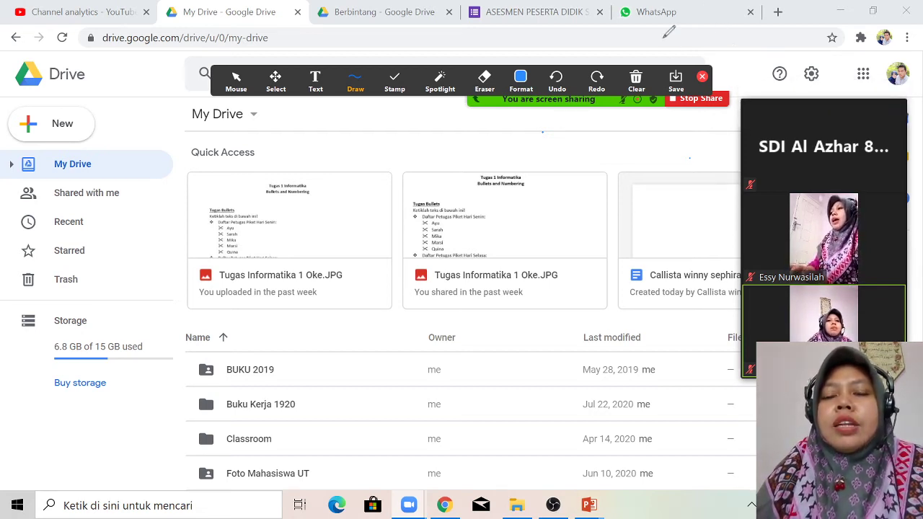
pyautogui.click(703, 77)
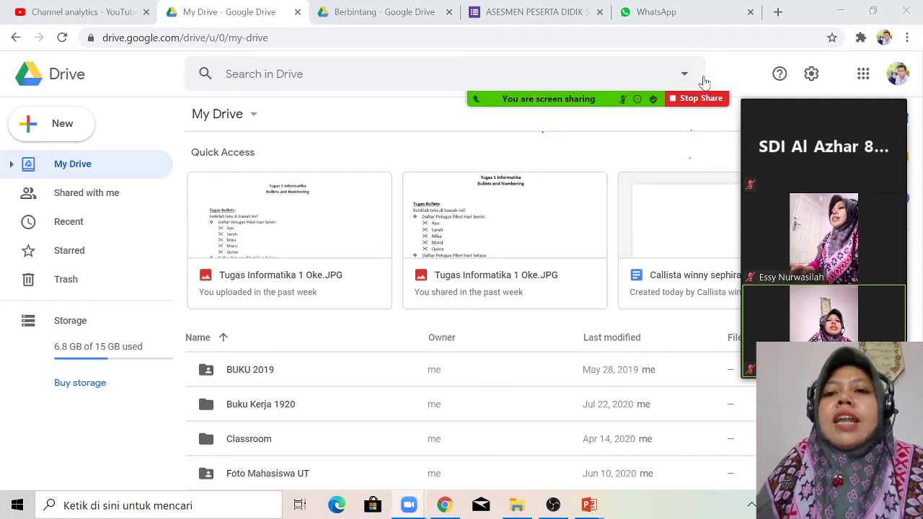
# Review the additional meeting options available during sharing and stop the screen share
pyautogui.click(895, 72)
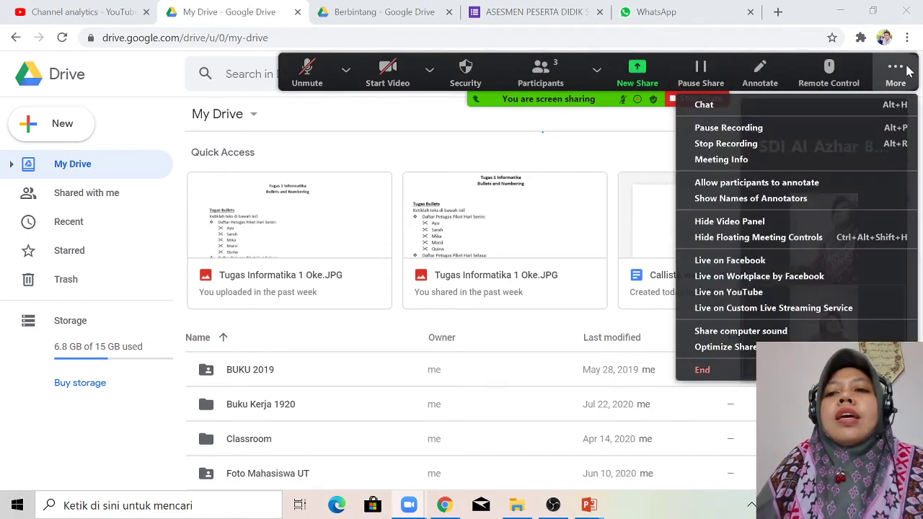
pyautogui.click(429, 70)
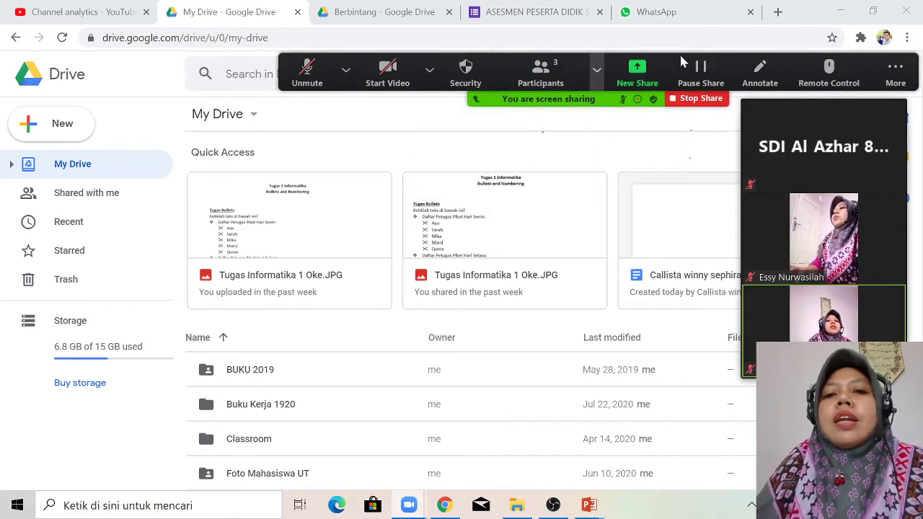
pyautogui.moveTo(880, 74)
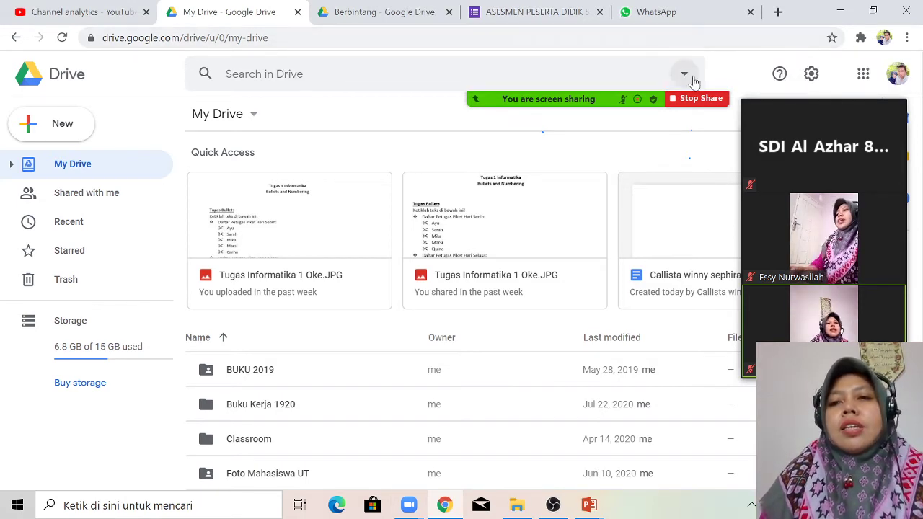
pyautogui.click(698, 101)
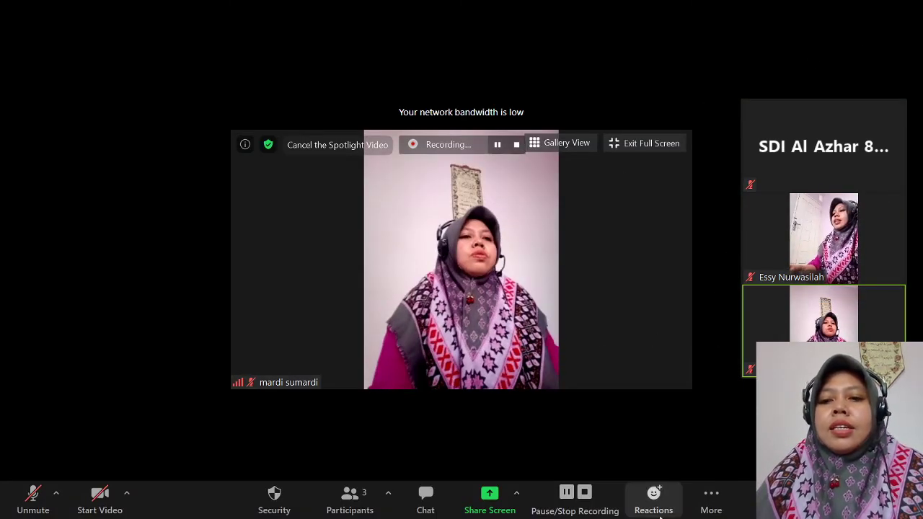
# Check the live streaming options offered for the meeting
pyautogui.click(710, 498)
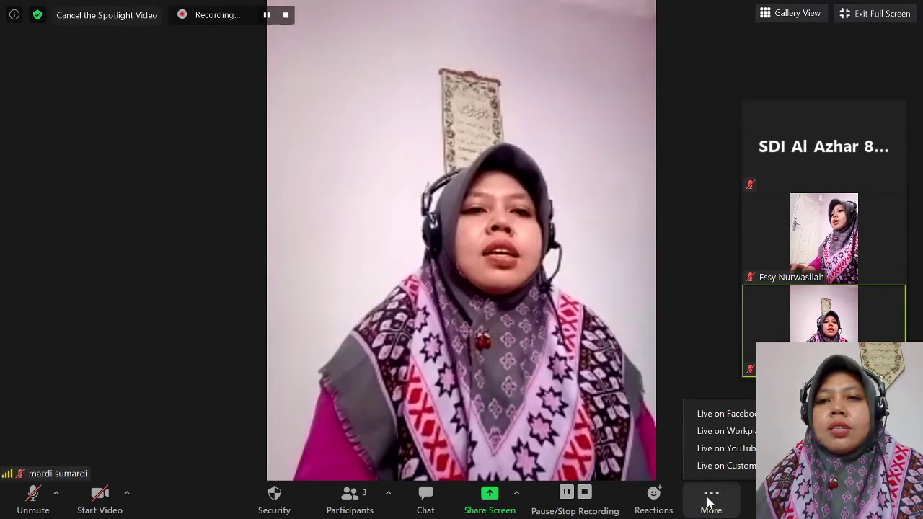
pyautogui.click(708, 192)
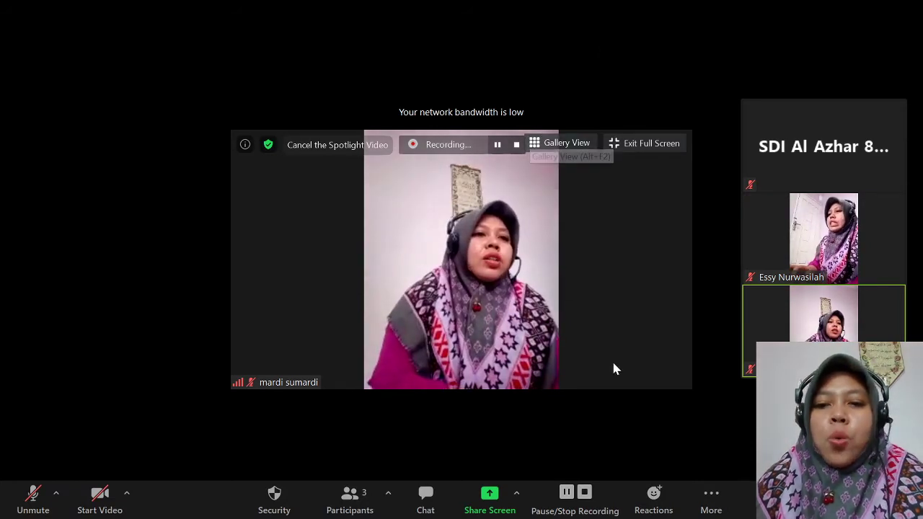
pyautogui.click(711, 493)
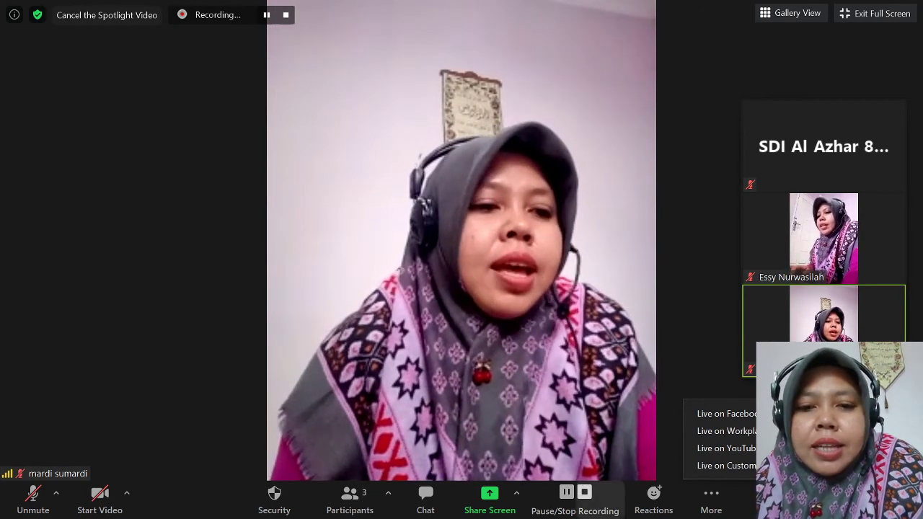
# Share a blank whiteboard with the meeting participants
pyautogui.click(501, 509)
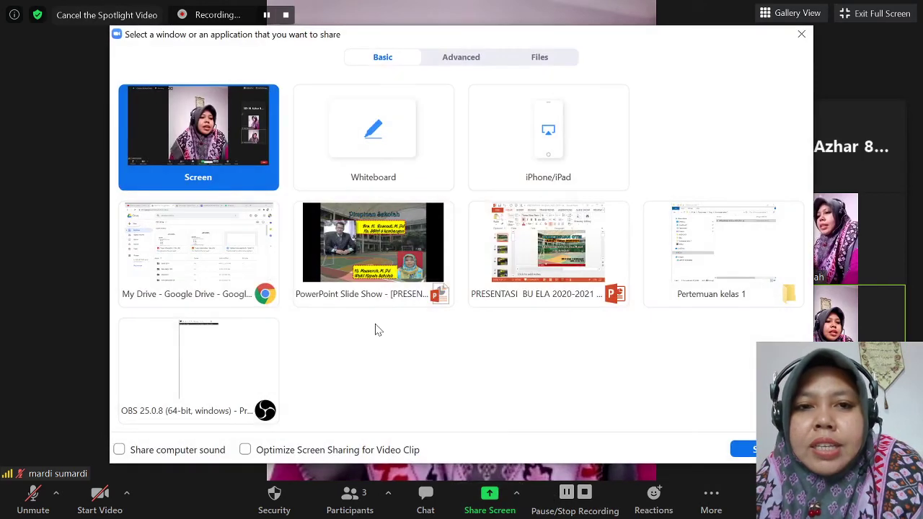
pyautogui.click(362, 154)
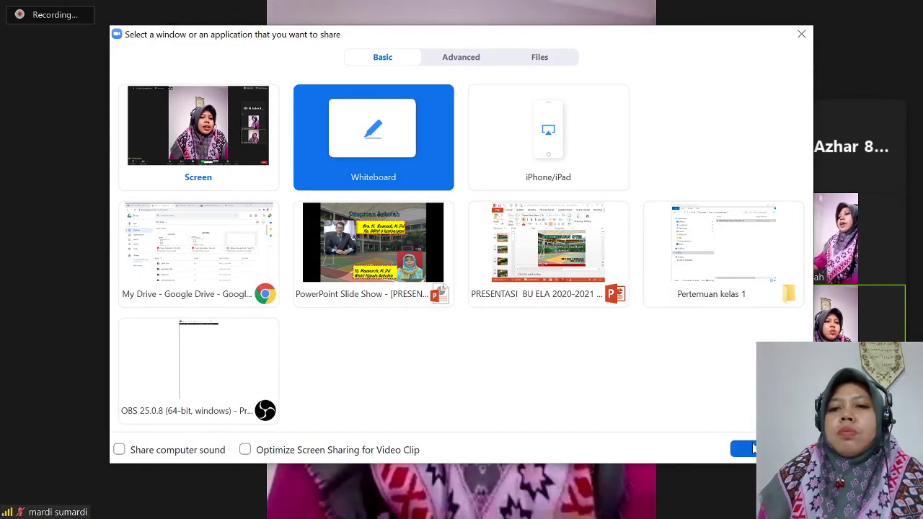
pyautogui.click(746, 449)
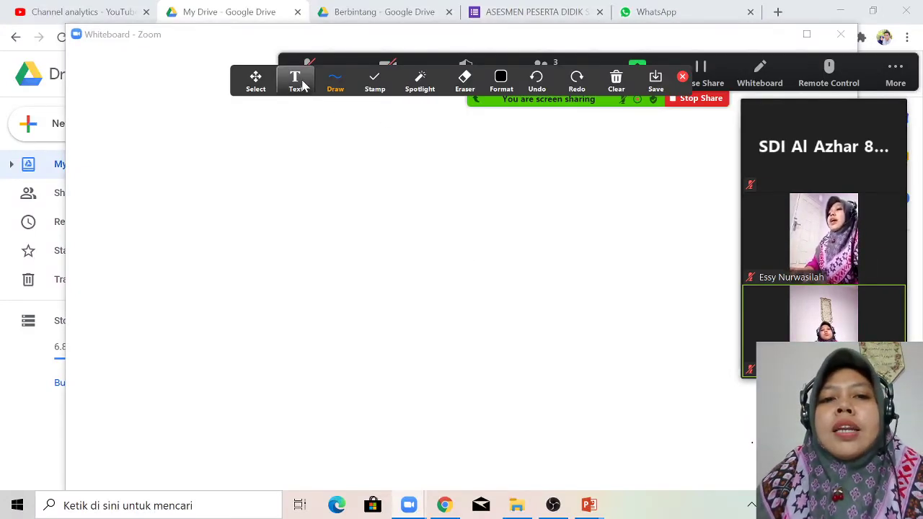
# Handwrite the sum 1+3 on the whiteboard with the thin freehand Draw tool
pyautogui.click(342, 88)
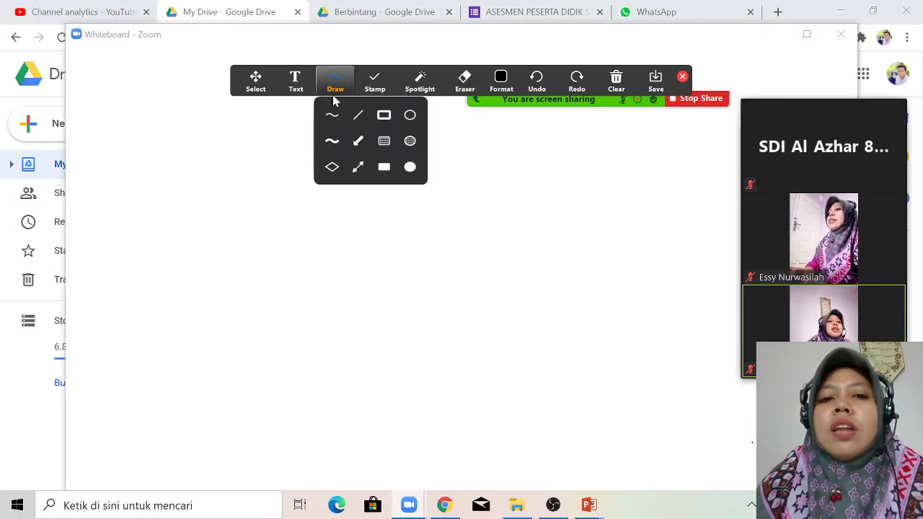
pyautogui.click(333, 115)
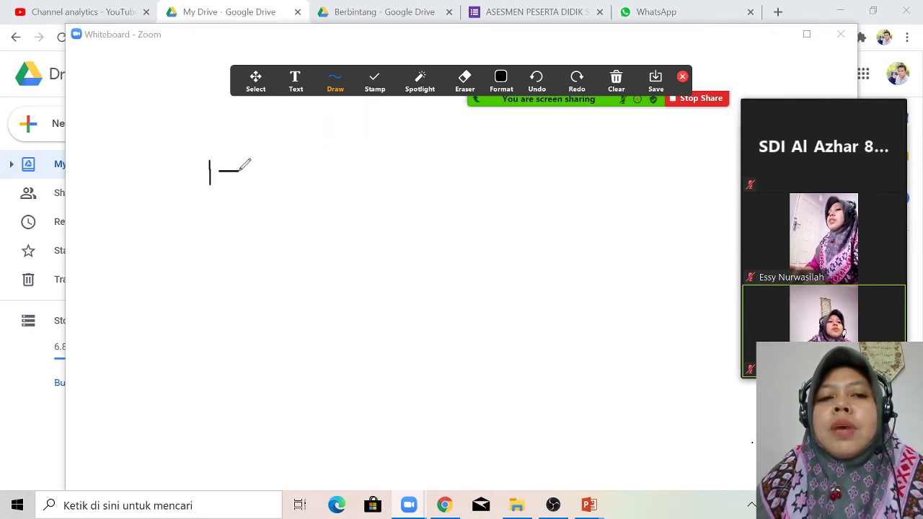
pyautogui.moveTo(227, 161); pyautogui.dragTo(231, 182)
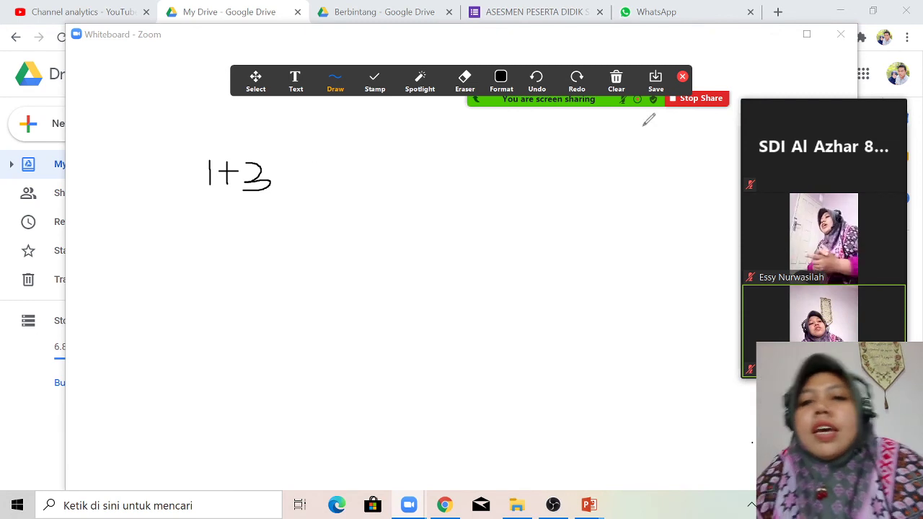
# Close the annotation tools and stop sharing the whiteboard
pyautogui.click(684, 75)
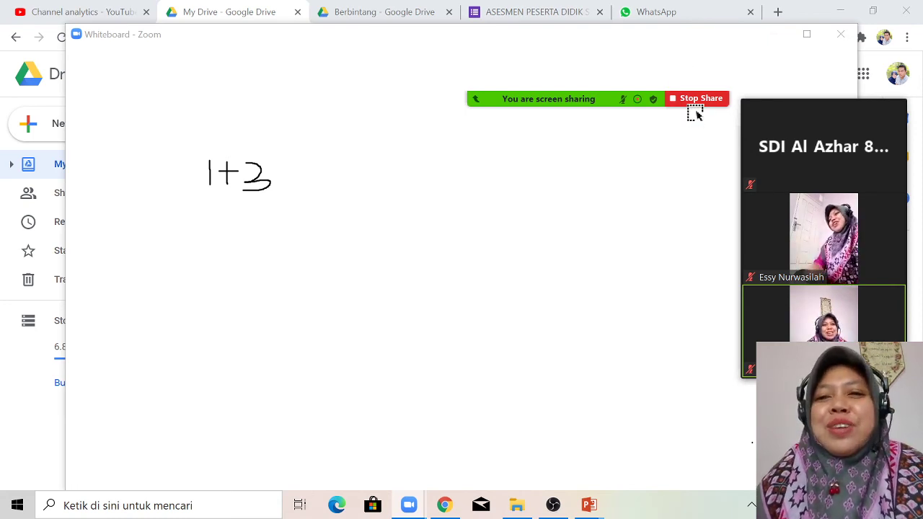
pyautogui.click(696, 100)
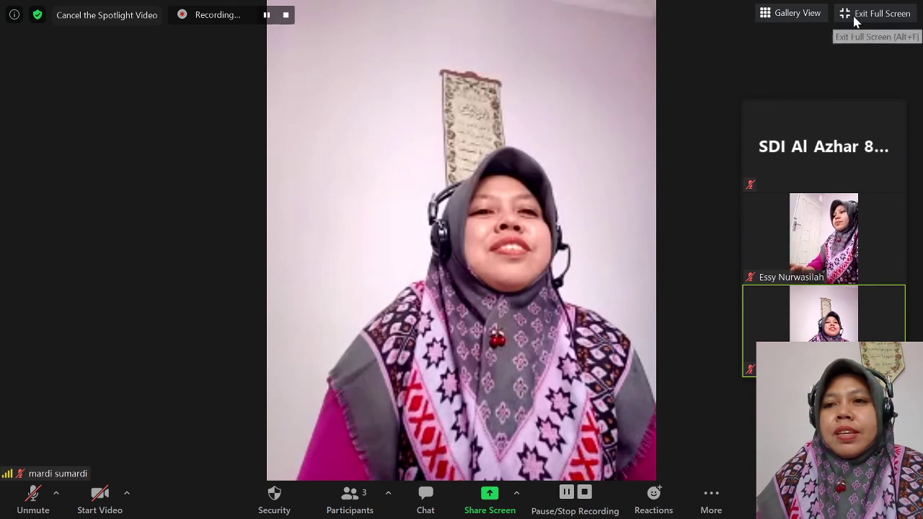
# Exit the full-screen meeting view and switch to OBS
pyautogui.click(855, 22)
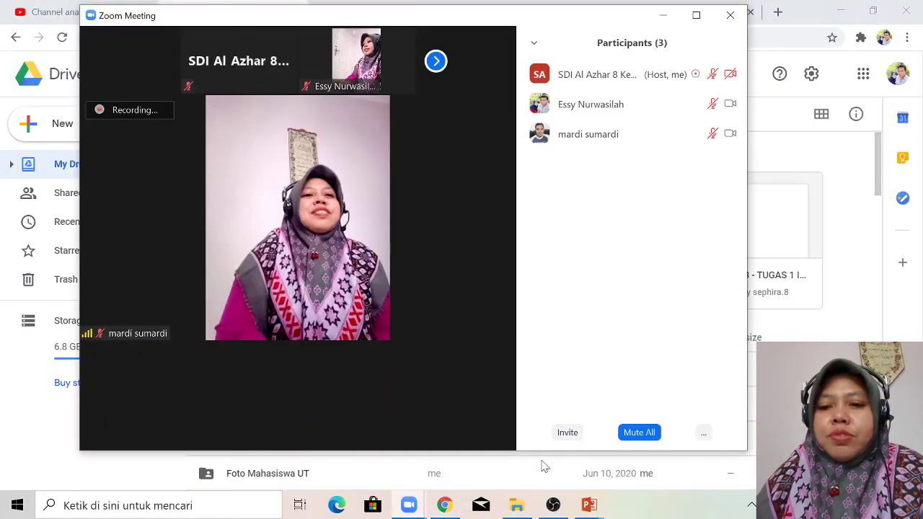
pyautogui.click(550, 504)
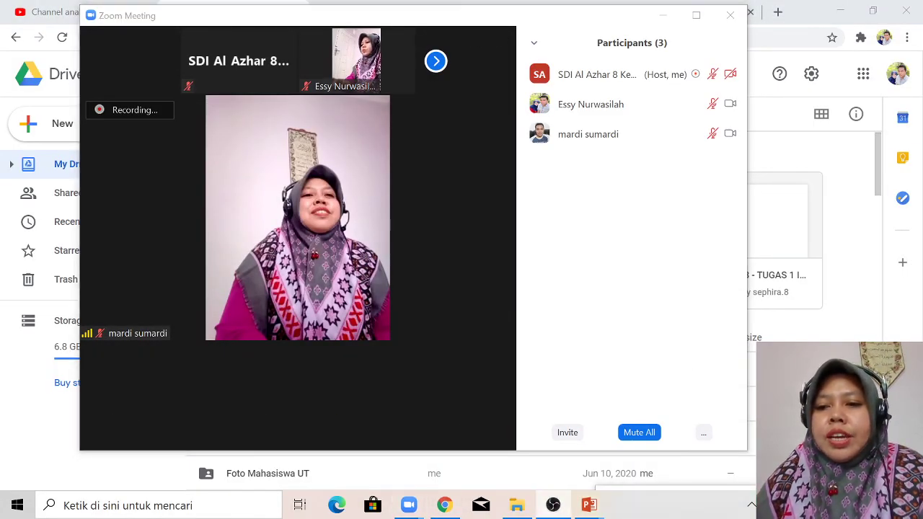